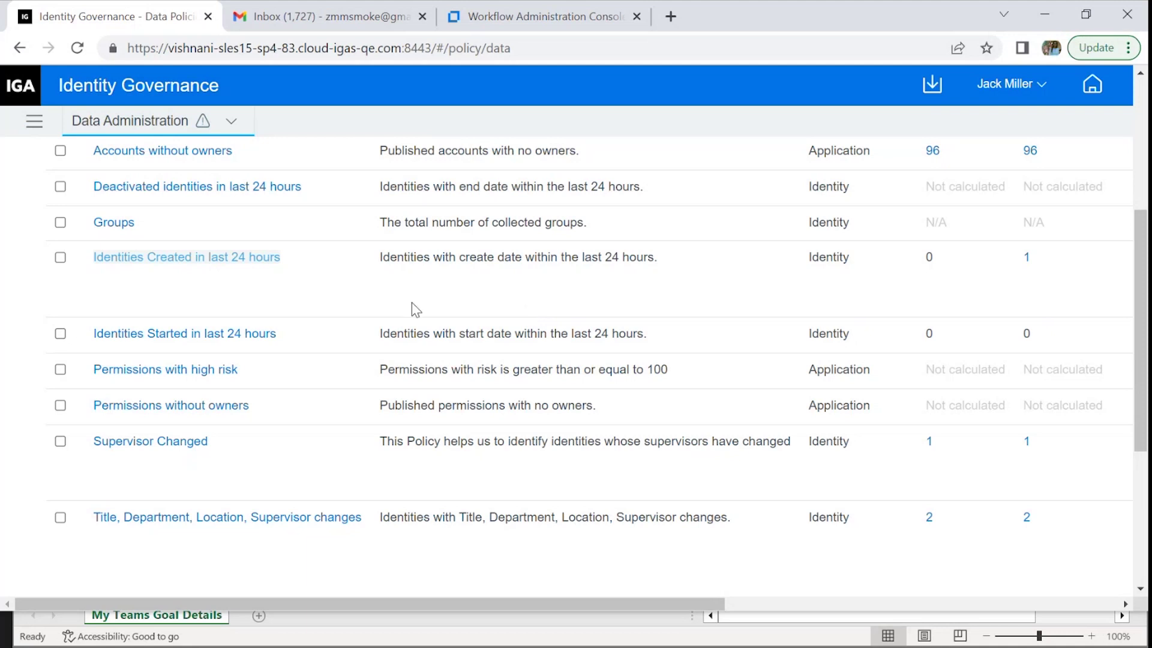
Expand Identities Created in last 24 hours and check its OpsSecCheck Workflow remediation: 1 successful, 0 failed.
click(249, 258)
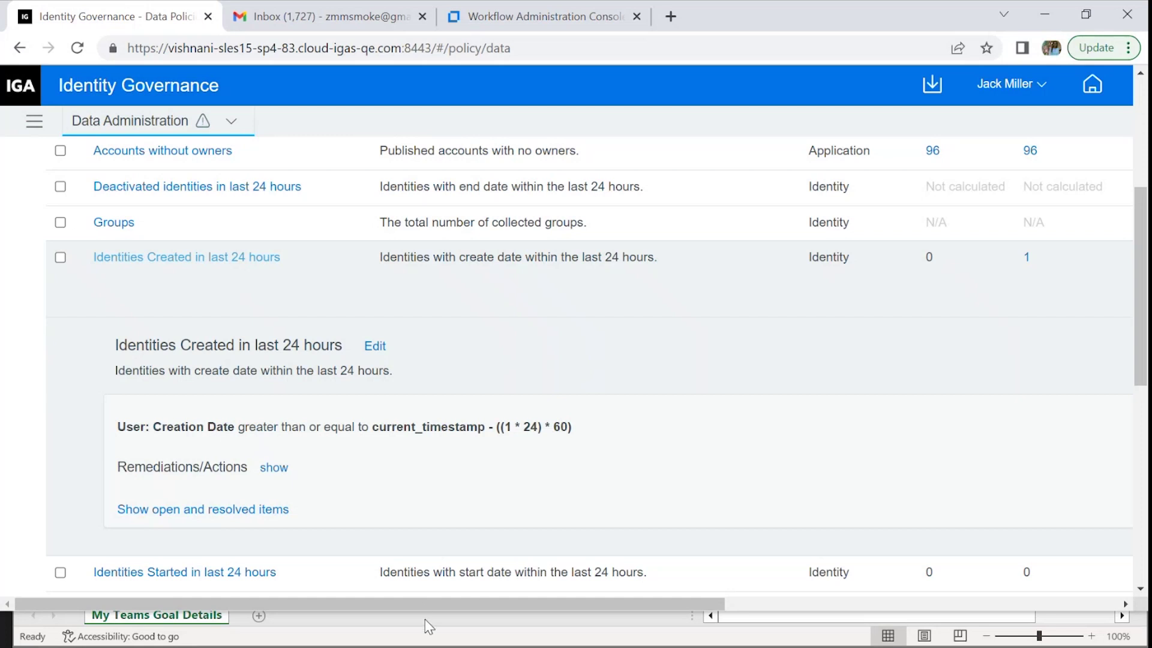
drag(422, 603, 852, 624)
mouse_move(774, 289)
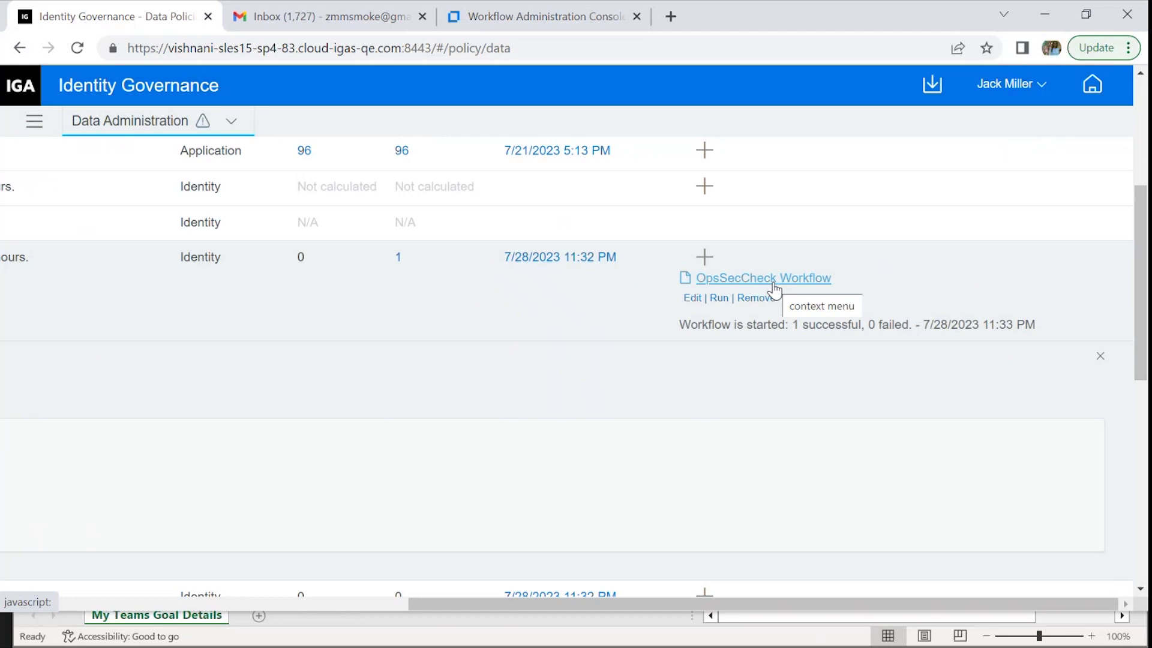
From the OpsSecCheck Workflow remediation settings, edit the attached OpsSecLicenseWF workflow.
click(773, 284)
drag(900, 255, 905, 406)
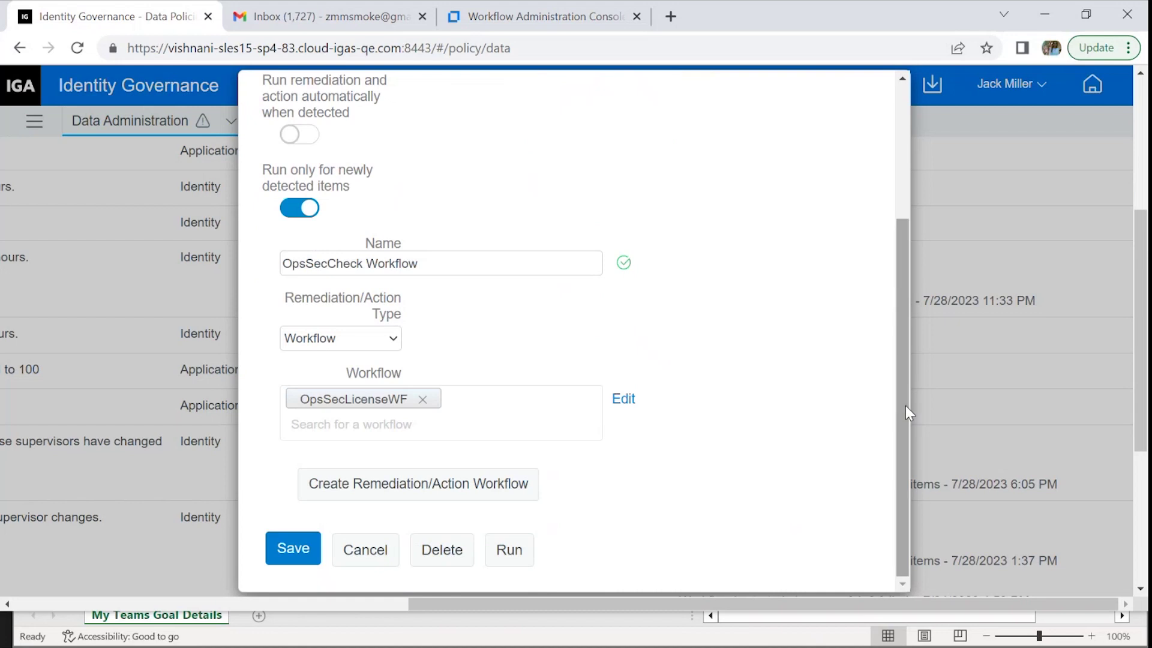
click(624, 399)
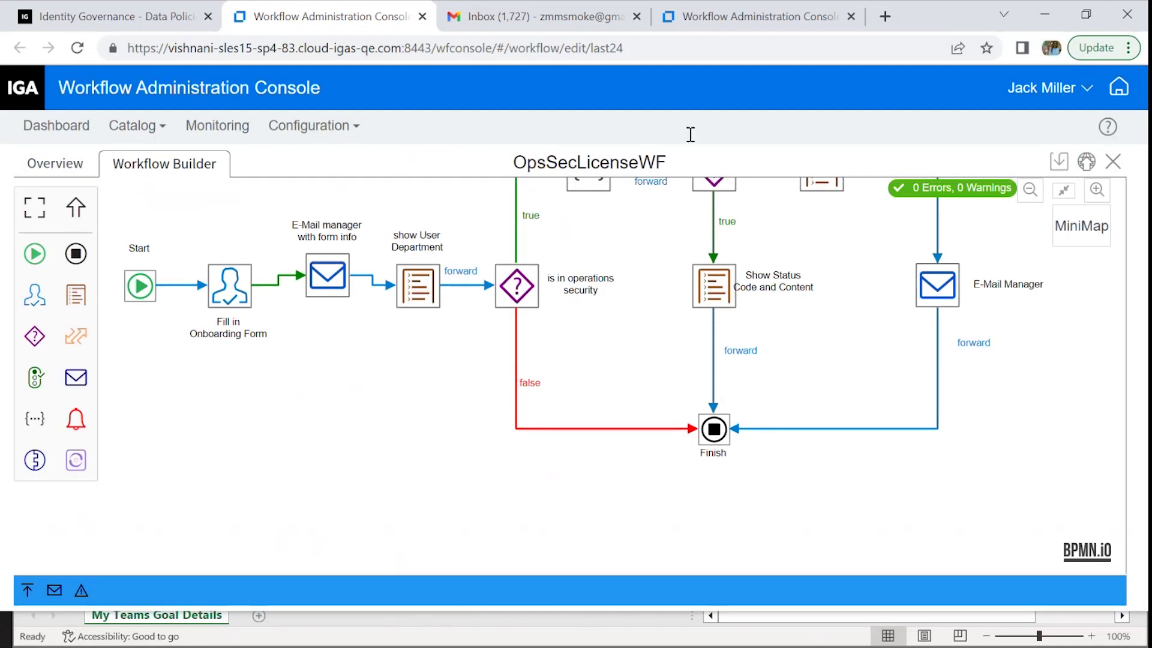
Fit the OpsSecLicenseWF diagram to the view, then close the Workflow Administration Console tab.
click(1065, 193)
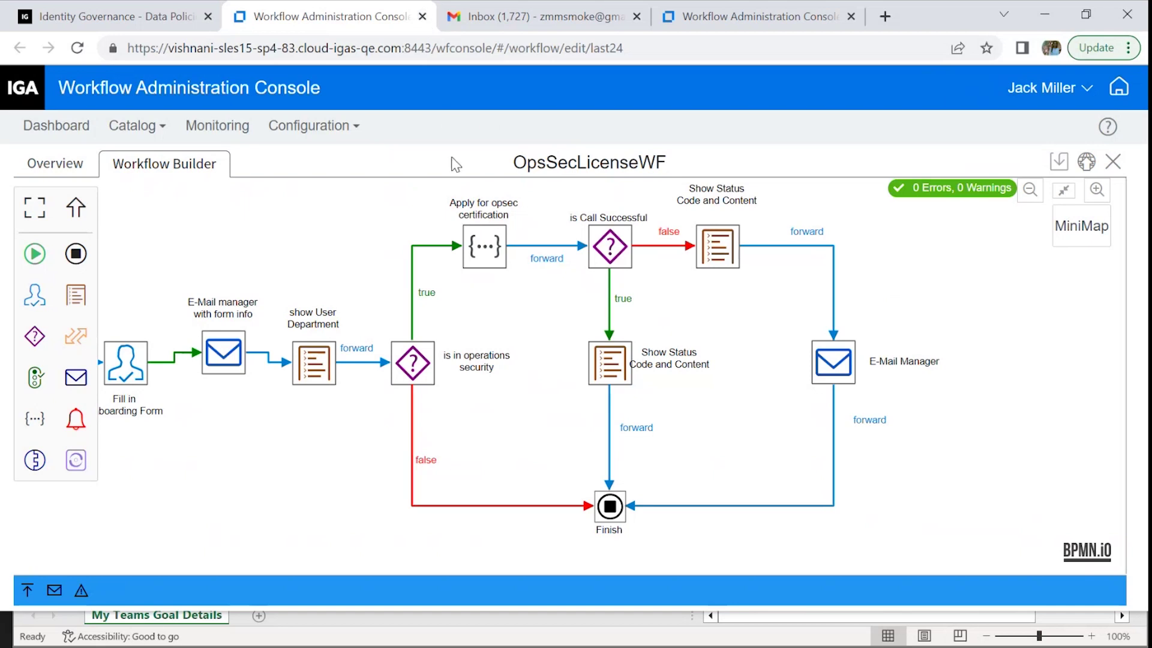
click(423, 18)
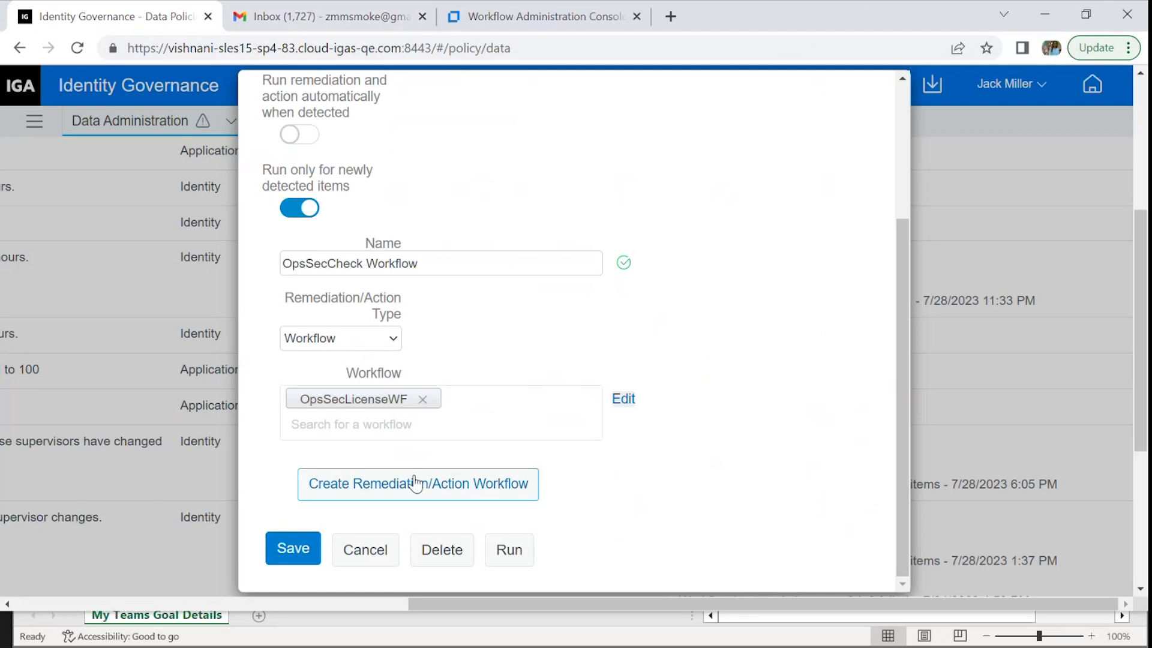
Cancel the remediation settings and scroll the data policy table back to its top-left.
click(382, 547)
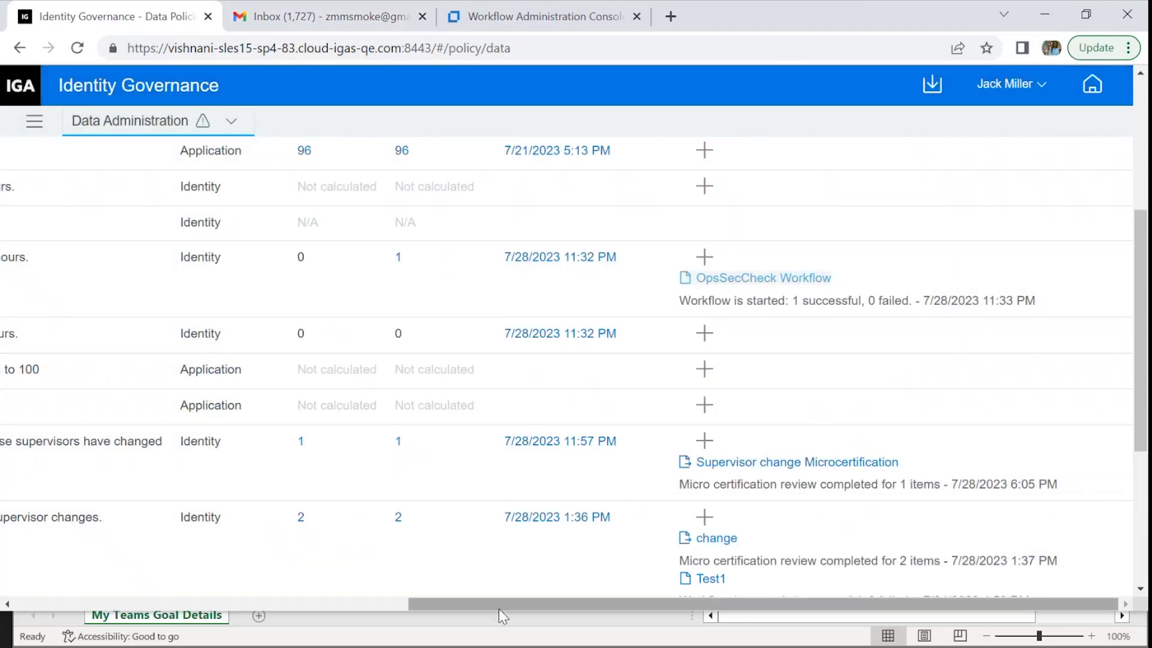
drag(498, 609, 64, 624)
drag(1144, 366, 1143, 315)
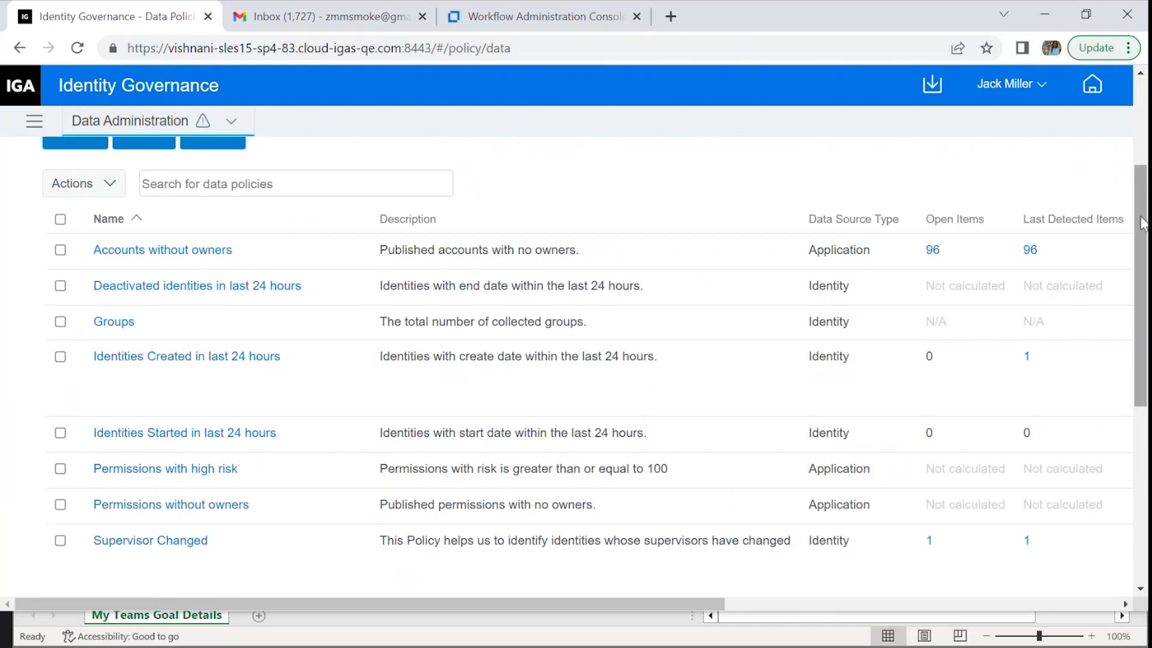
drag(1143, 223, 1143, 206)
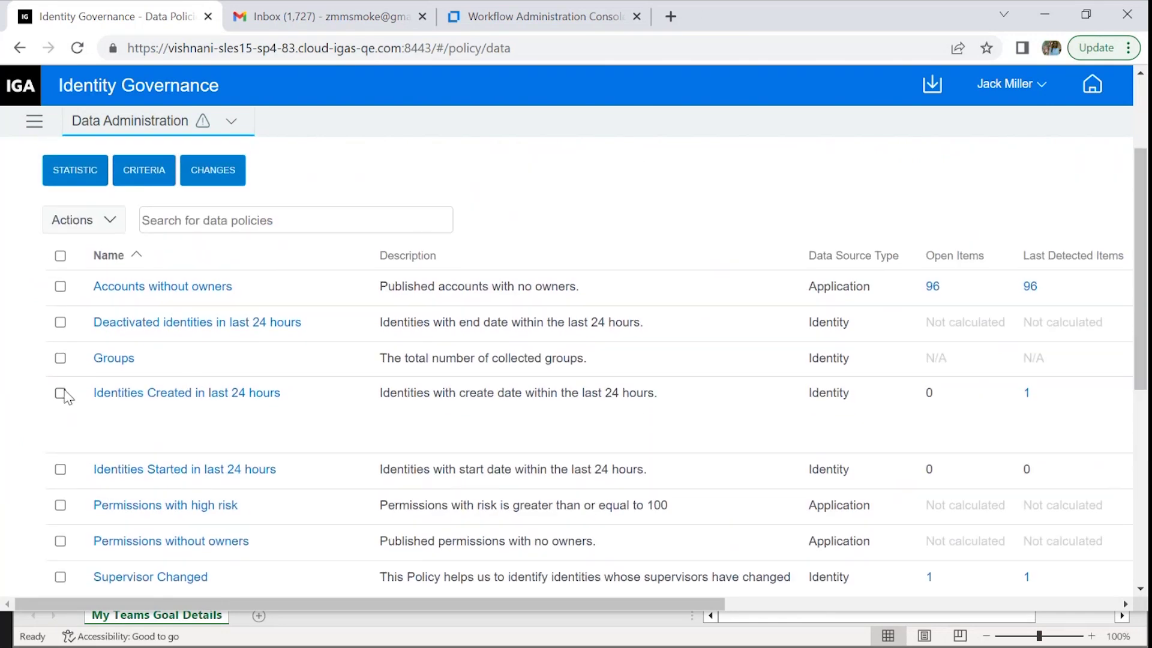
Run Policy Detection on Identities Created in last 24 hours, producing 1 open item.
click(61, 394)
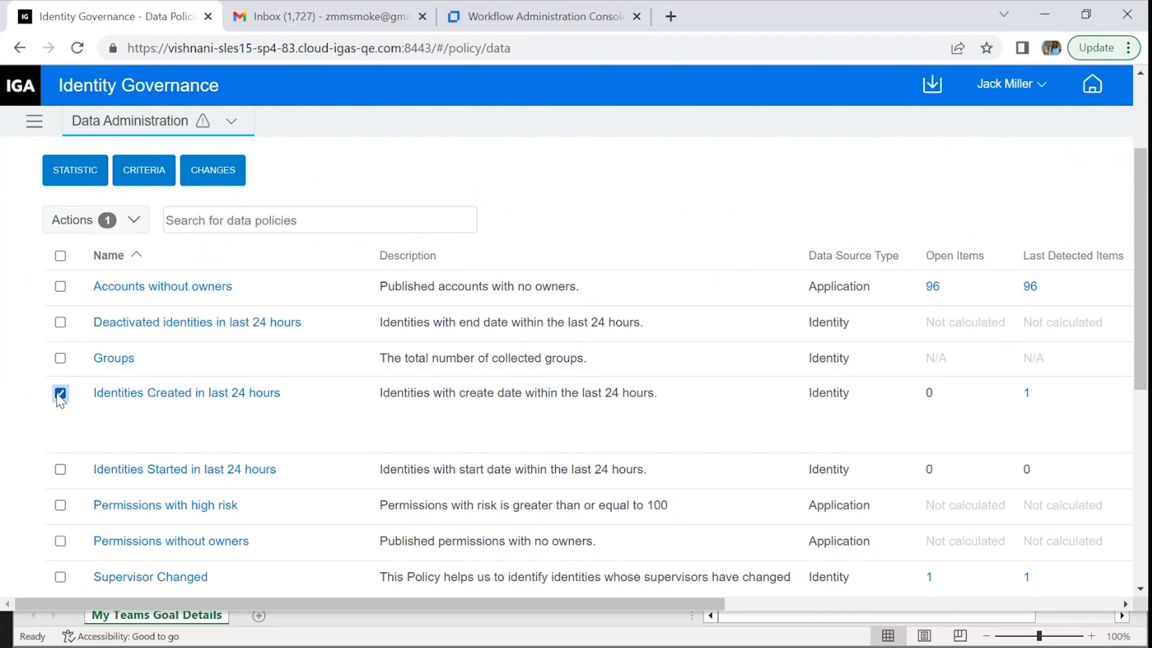
click(124, 221)
click(123, 282)
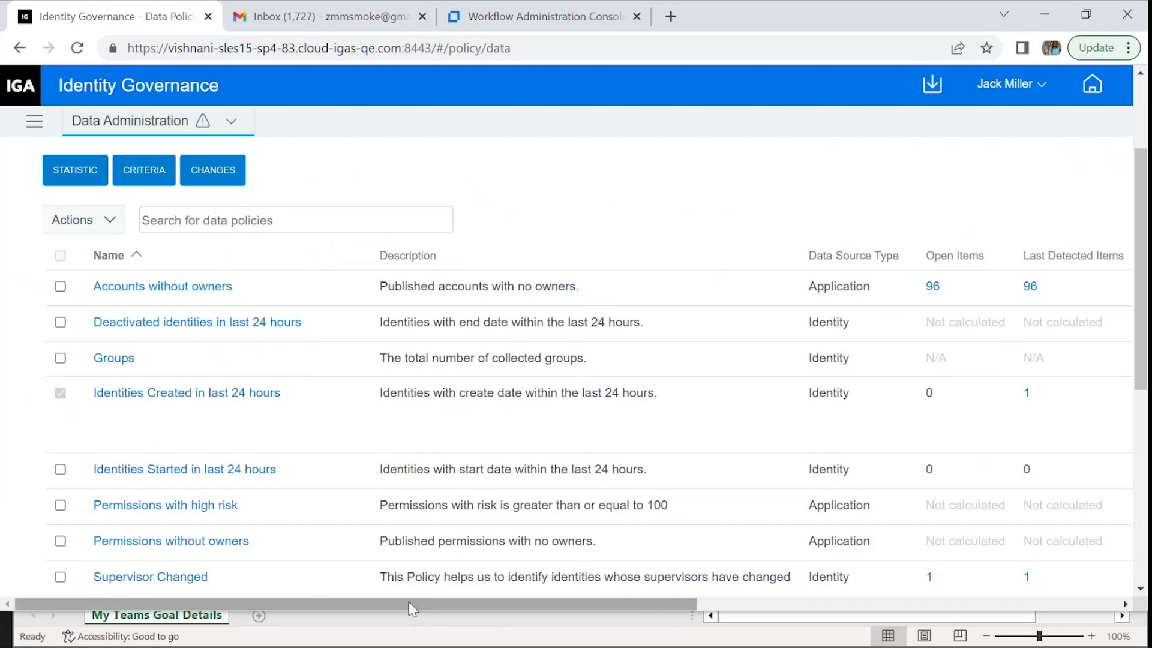
drag(408, 604, 605, 616)
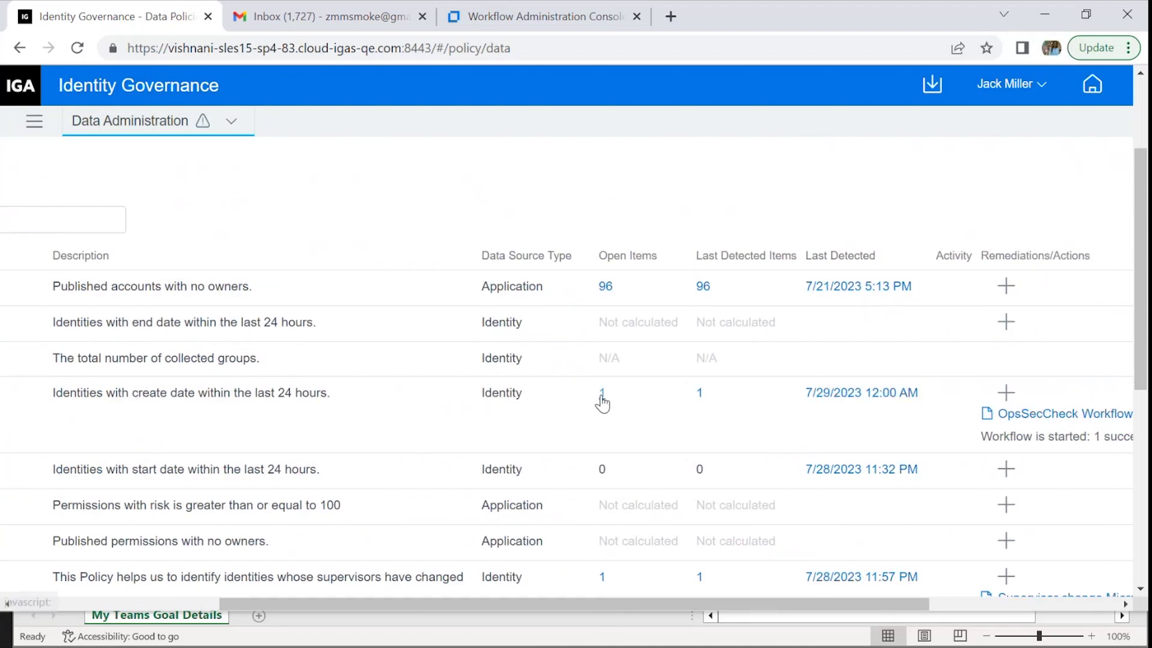
Review the policy's single open detected identity, then close the details.
click(602, 396)
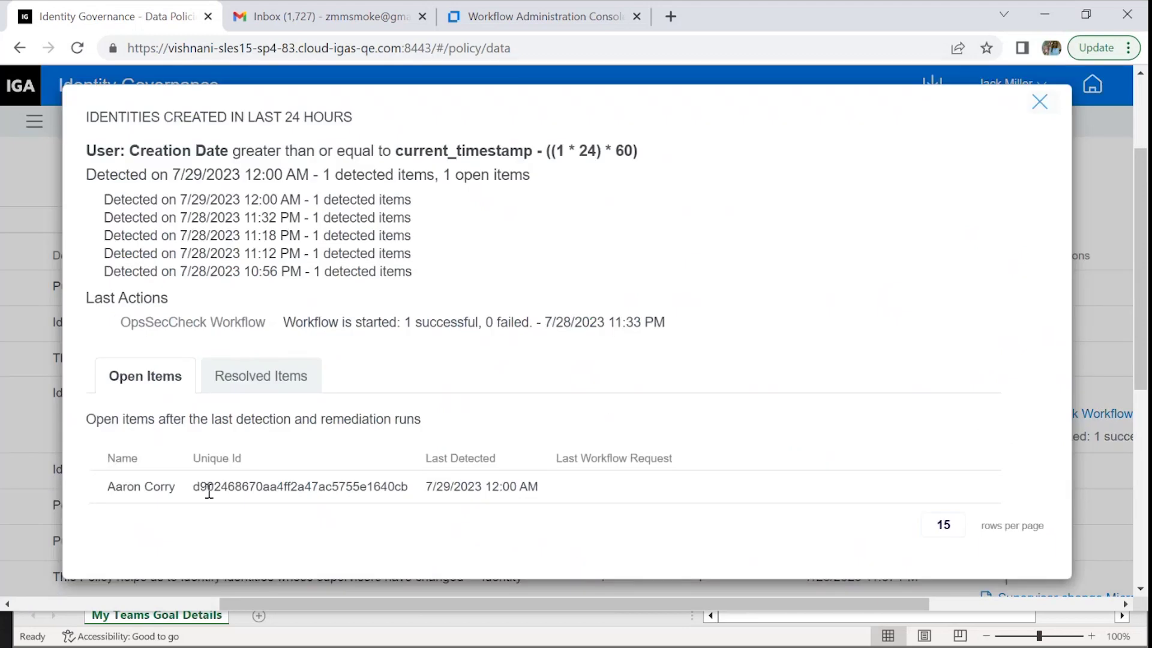
click(1040, 103)
drag(664, 607, 451, 608)
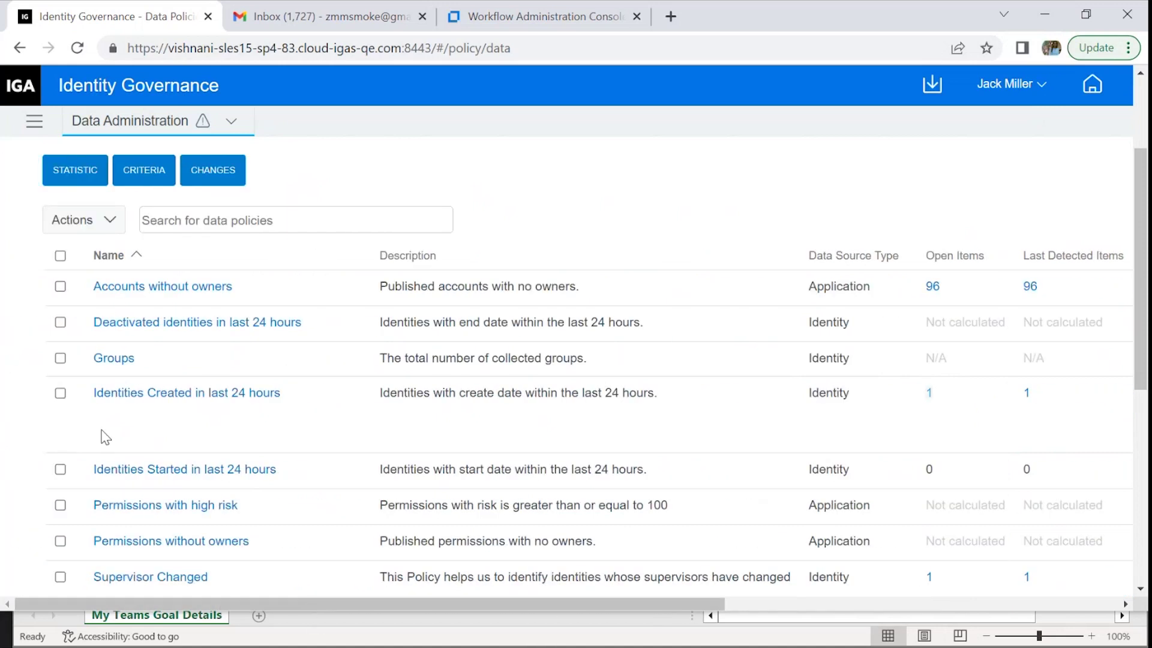
Run Remediation/Action on Identities Created in last 24 hours, confirming 1 successful, 0 failed.
click(60, 393)
click(134, 220)
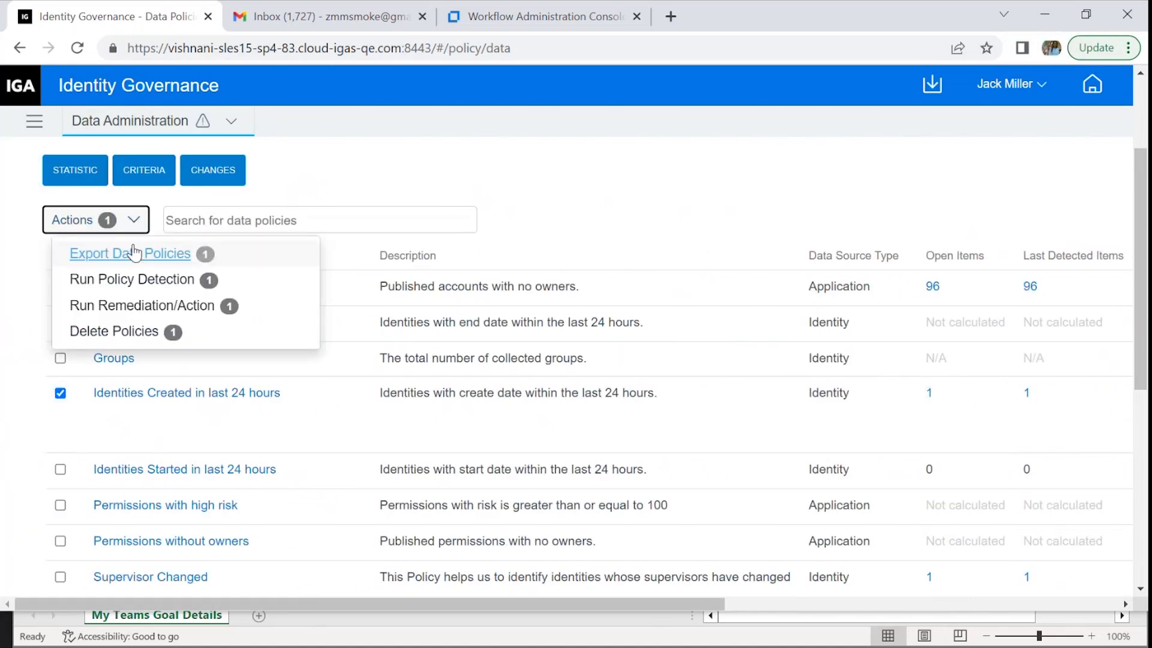
click(133, 307)
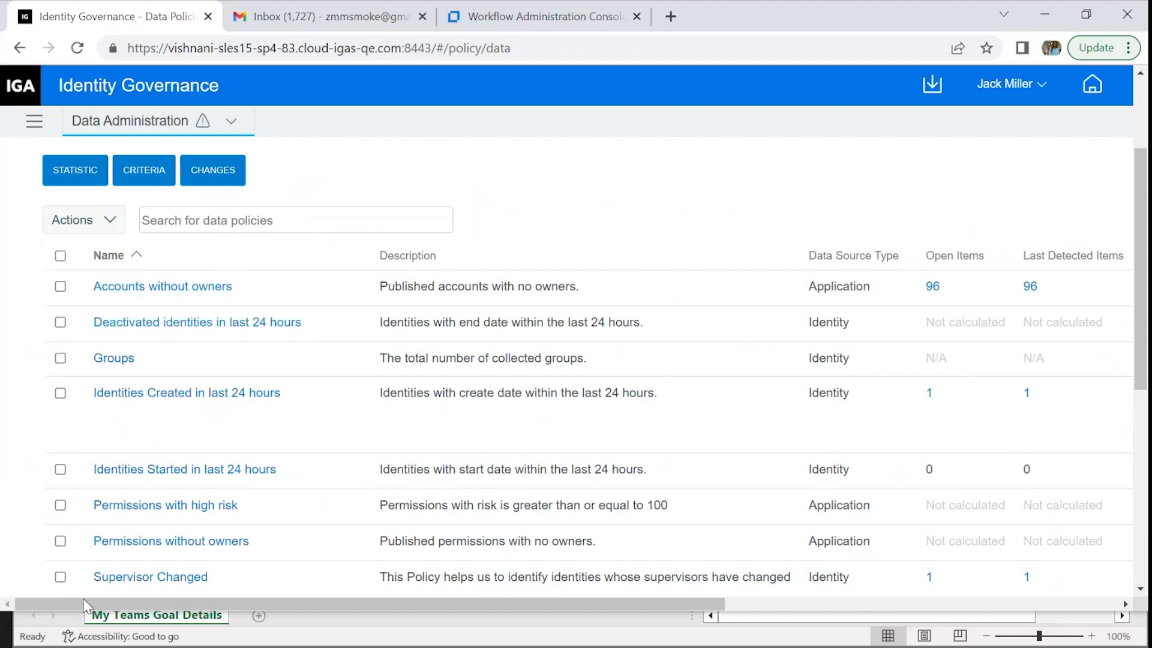
drag(166, 607, 660, 585)
mouse_move(690, 437)
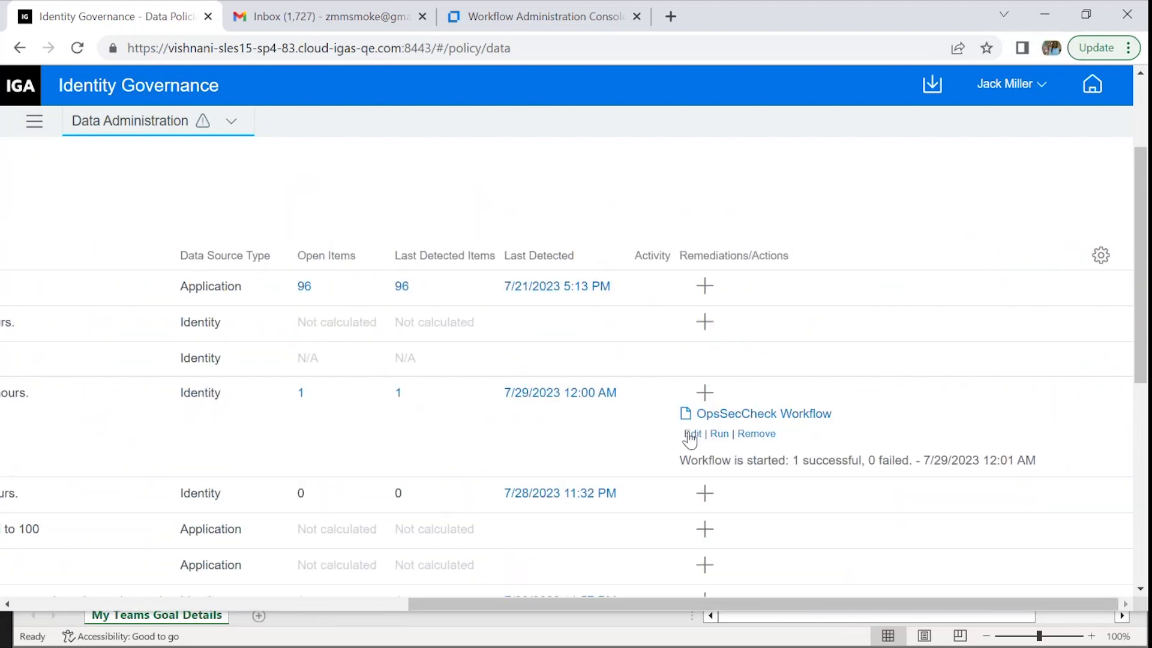
Sign out and sign back in with the detected identity's saved login.
click(1026, 97)
click(988, 122)
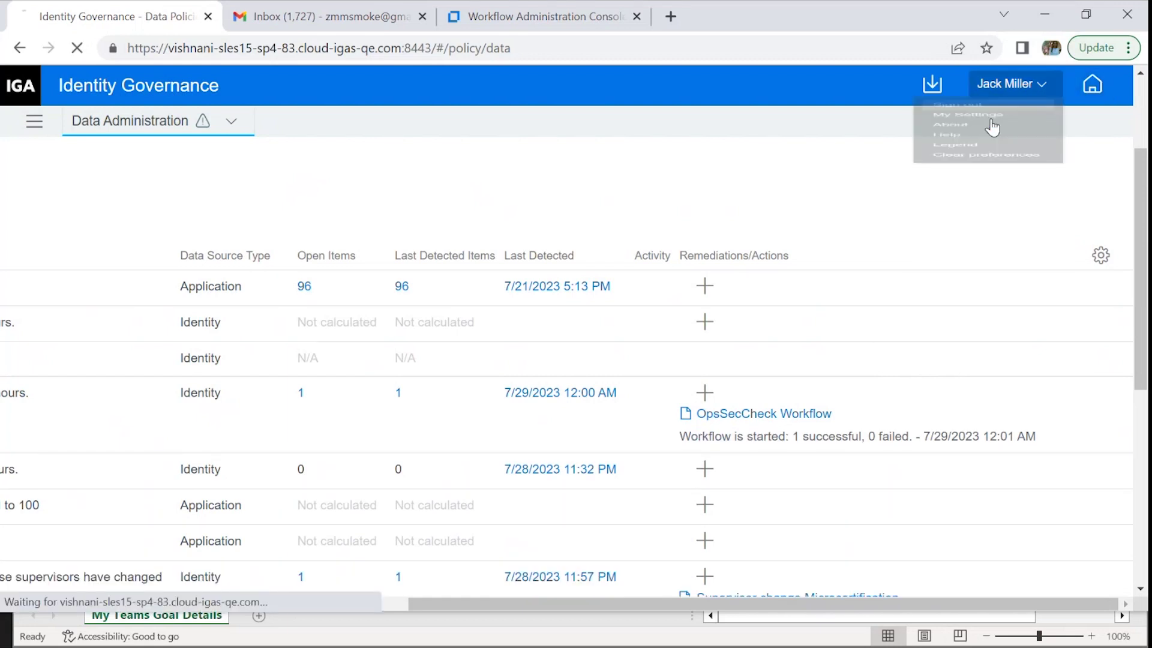
click(656, 199)
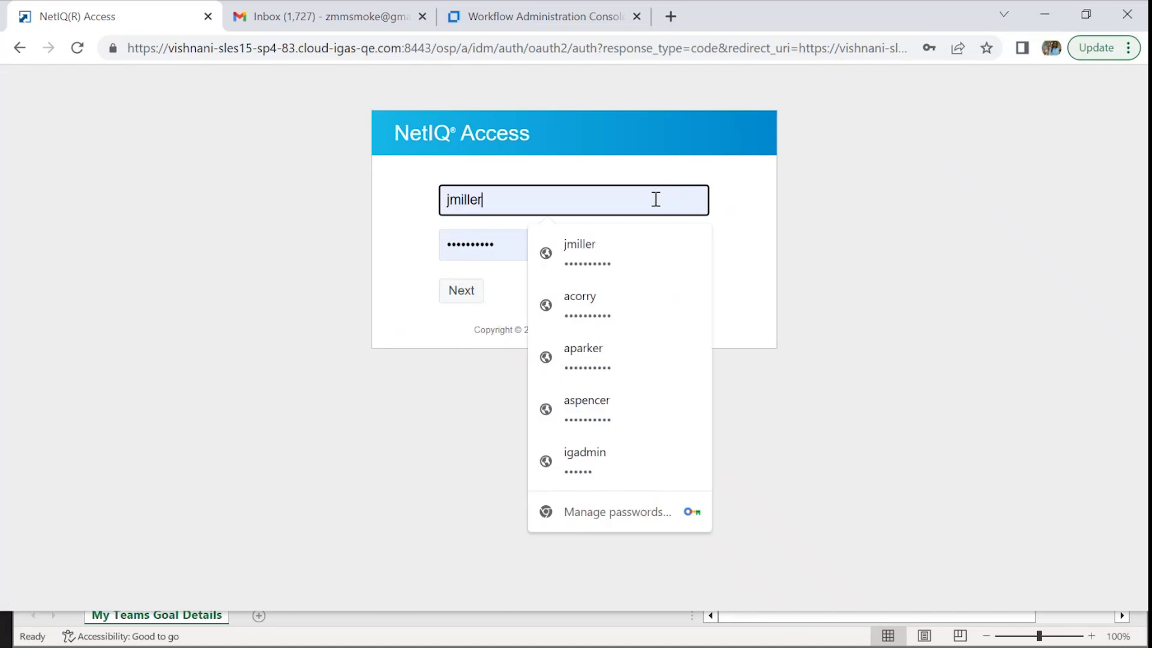
click(594, 318)
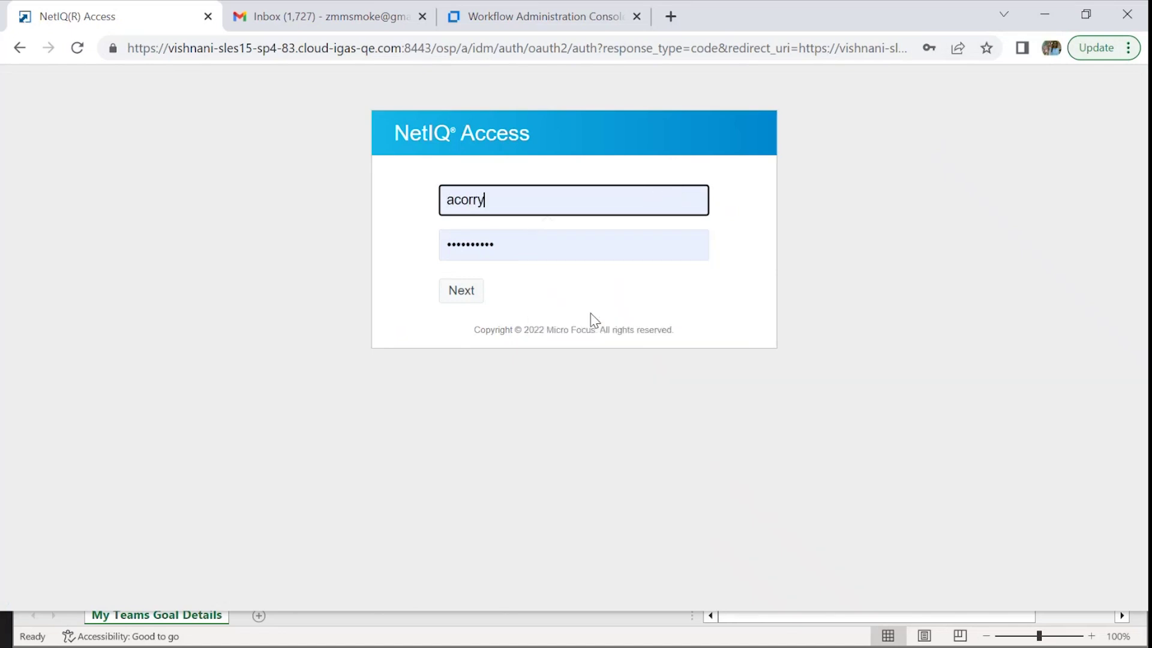
click(466, 298)
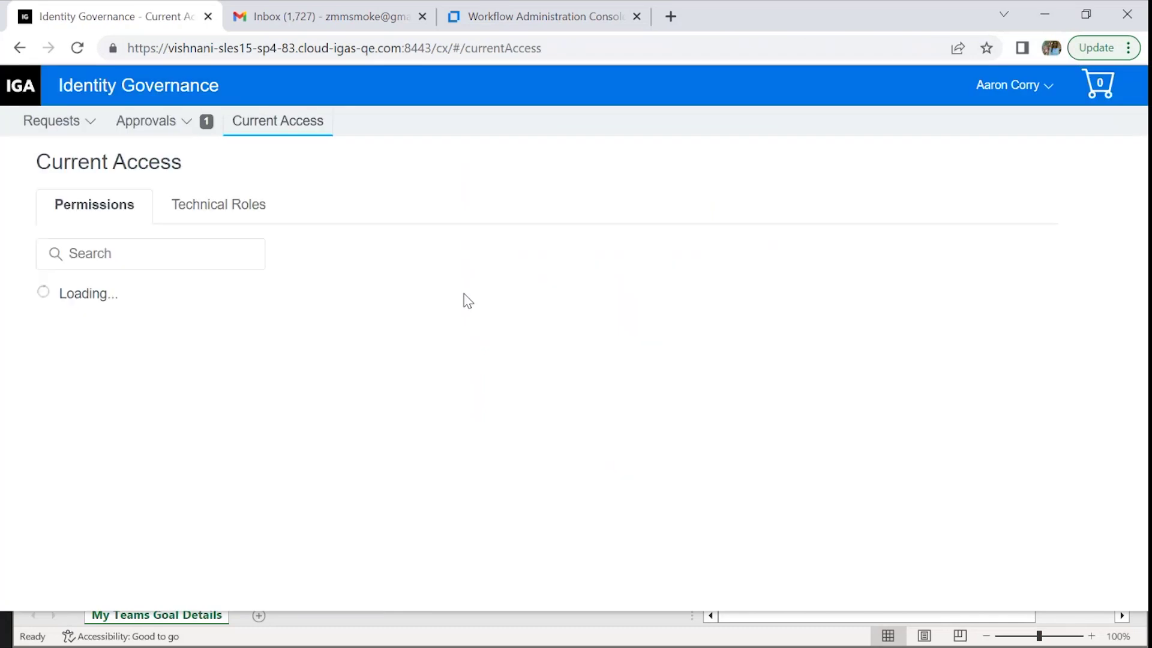
Approve the last24 workflow task with BOB certification and a second choice ticked, then sign out.
click(175, 122)
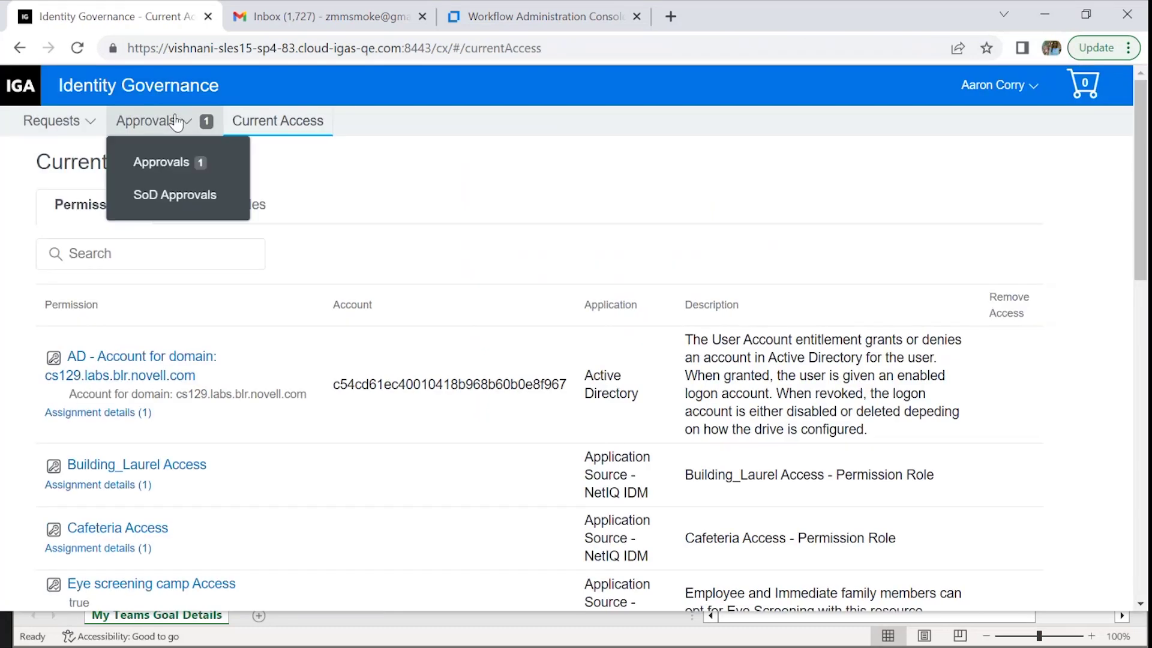
click(183, 161)
click(249, 183)
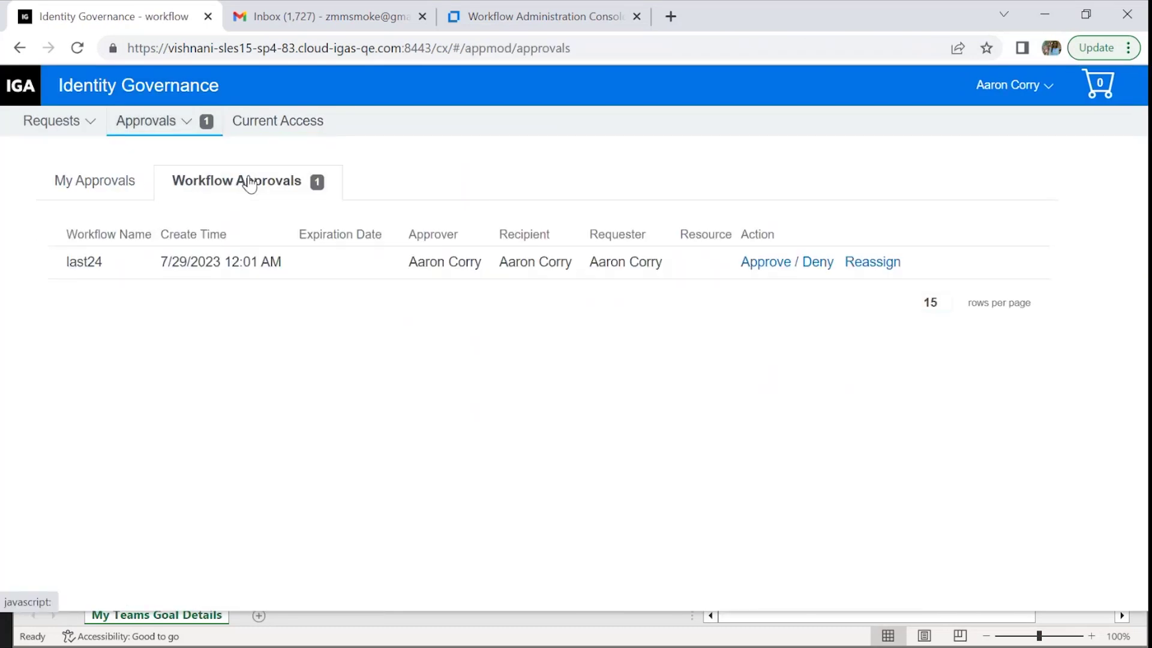
click(758, 263)
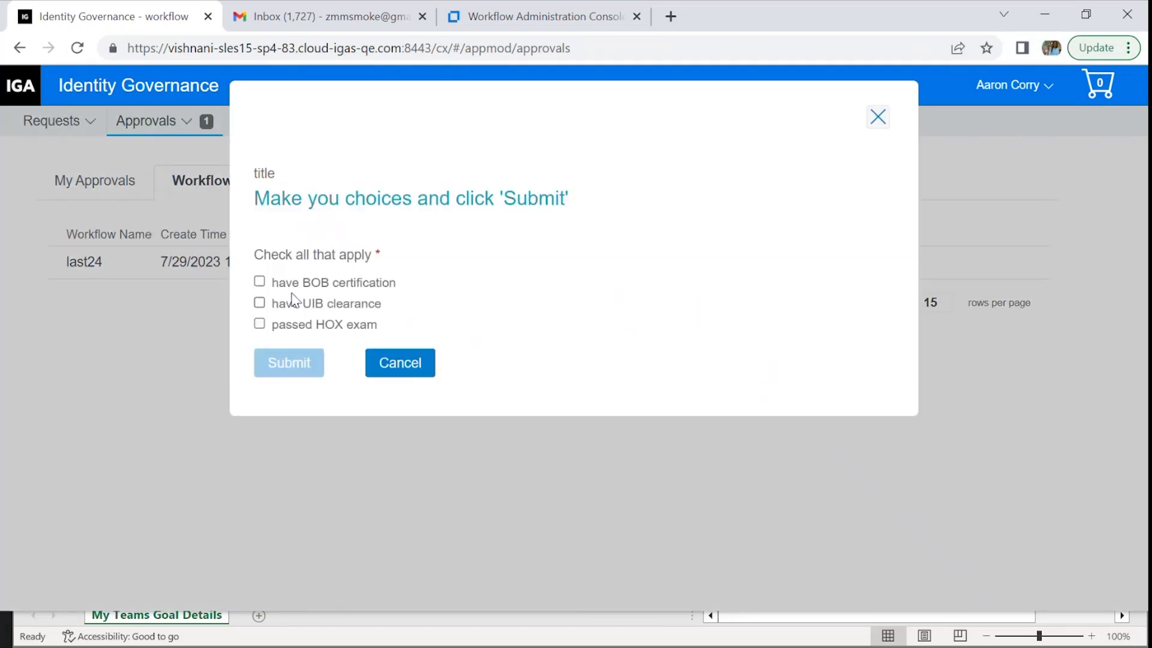
click(260, 282)
click(259, 414)
click(276, 454)
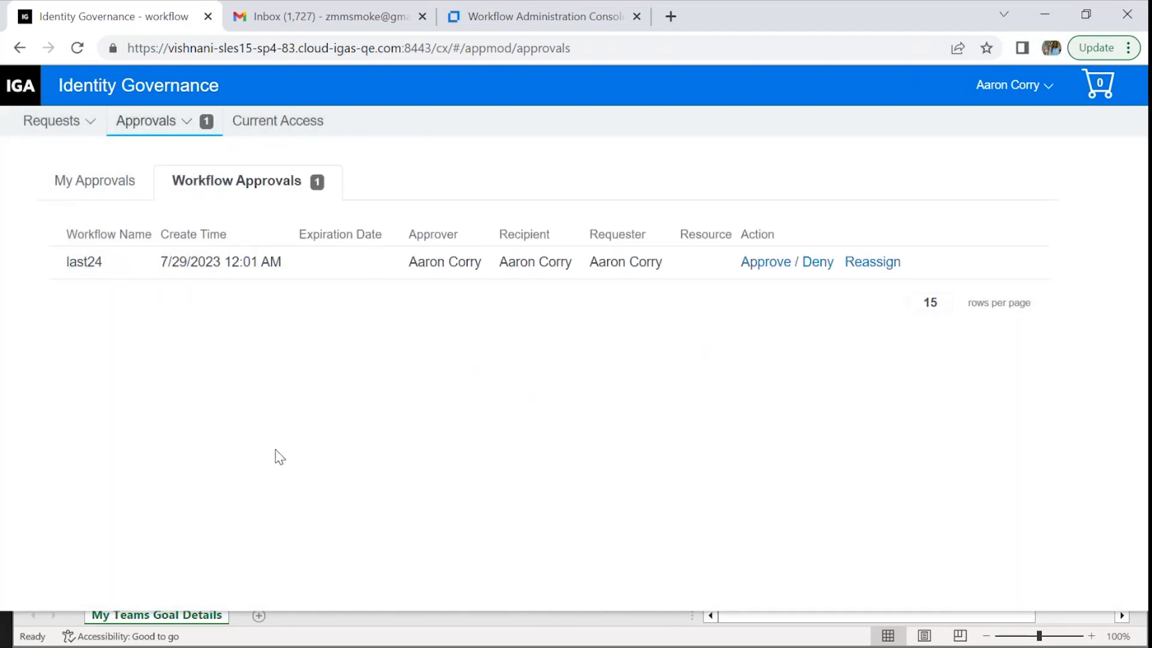
click(1059, 85)
click(986, 125)
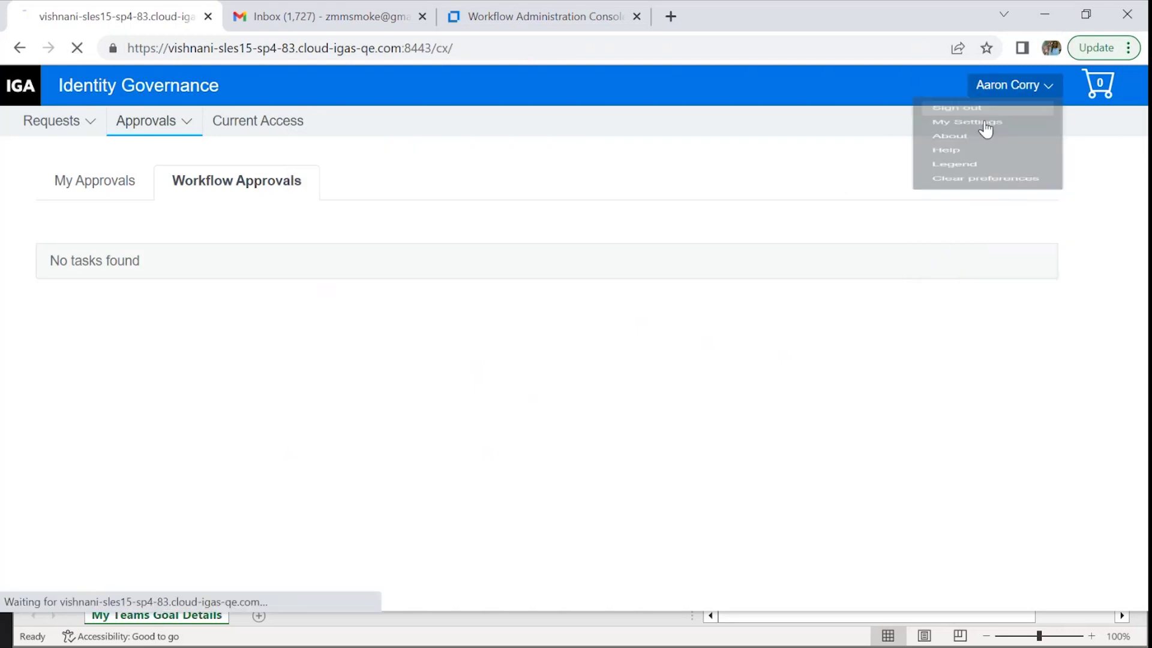
Log in with a different saved administrative user and open Governance Administration's overview dashboard.
click(541, 206)
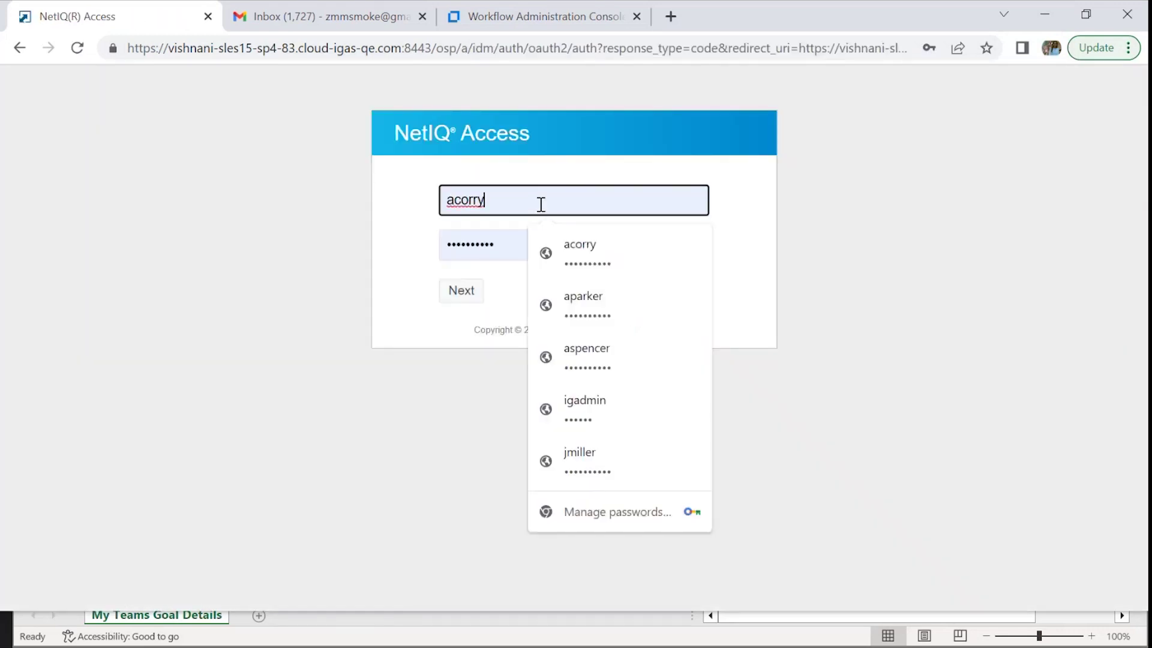
click(591, 456)
click(451, 302)
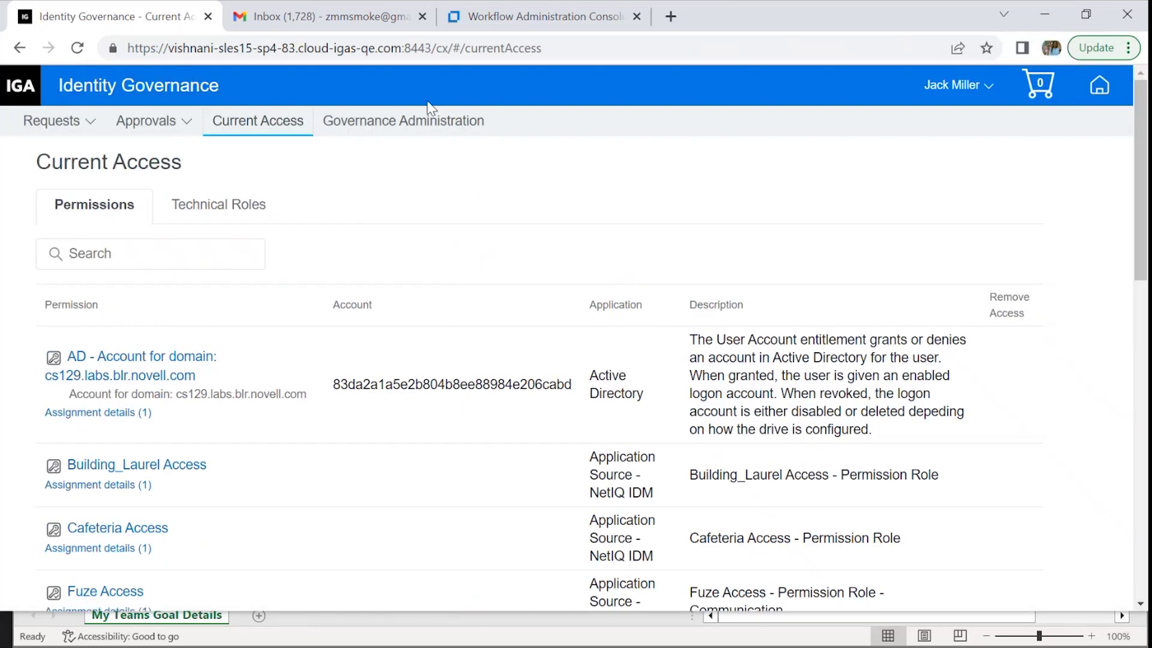
click(430, 124)
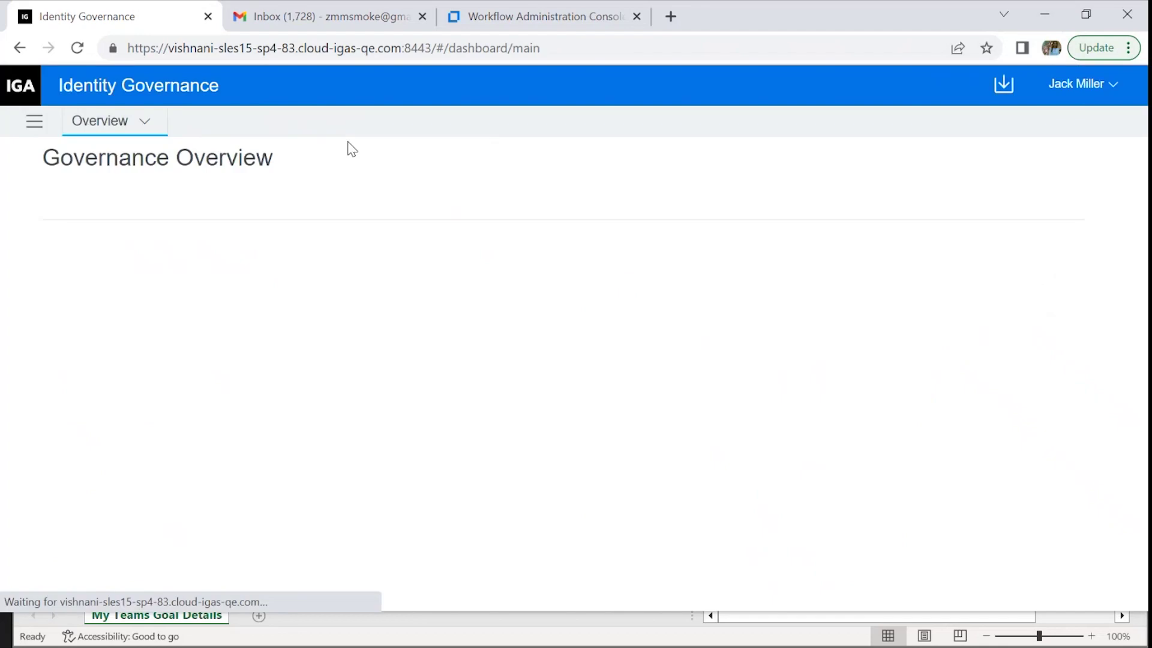
Read the Onboarding Form Results email in Gmail, then return to Identity Governance.
click(356, 7)
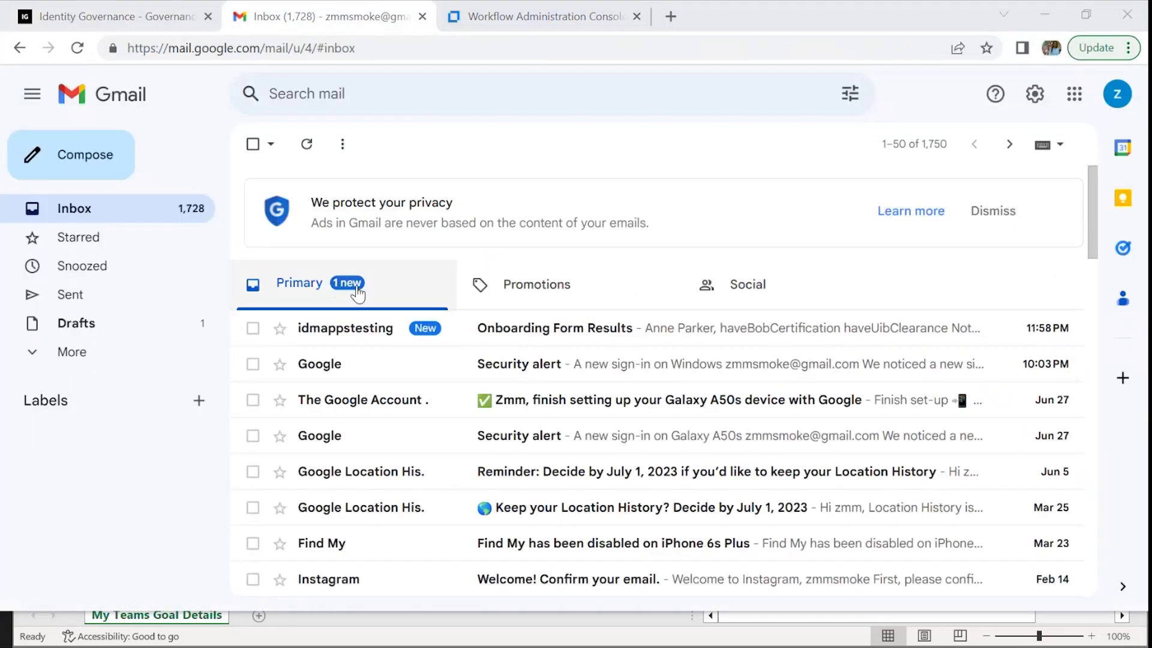
click(549, 330)
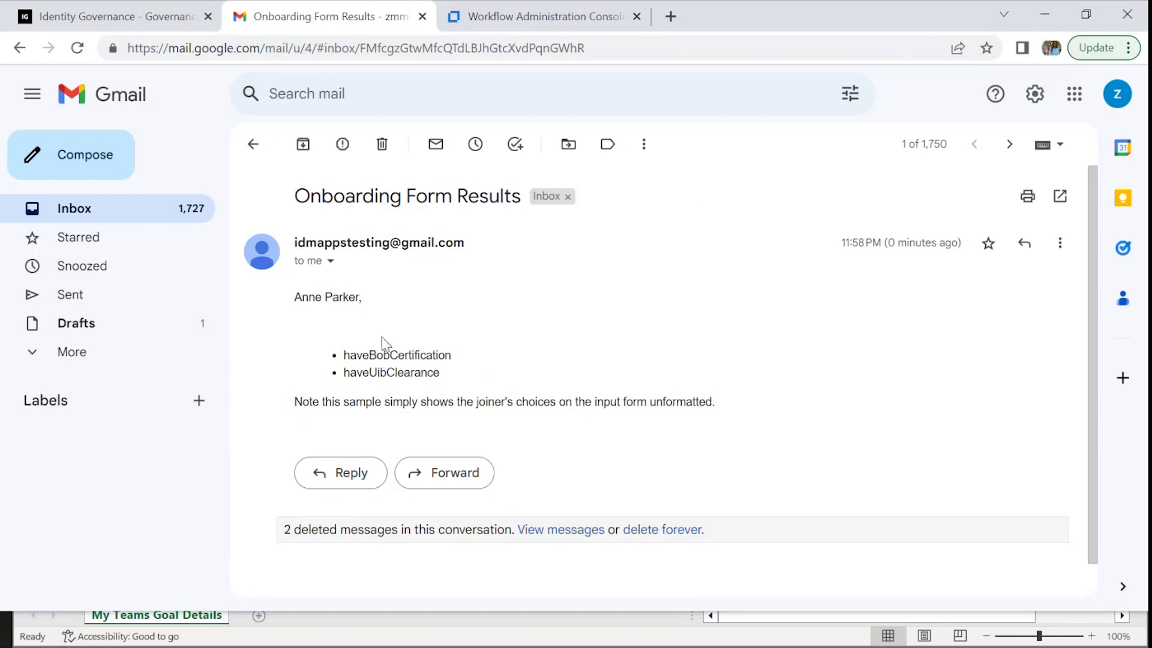
click(98, 18)
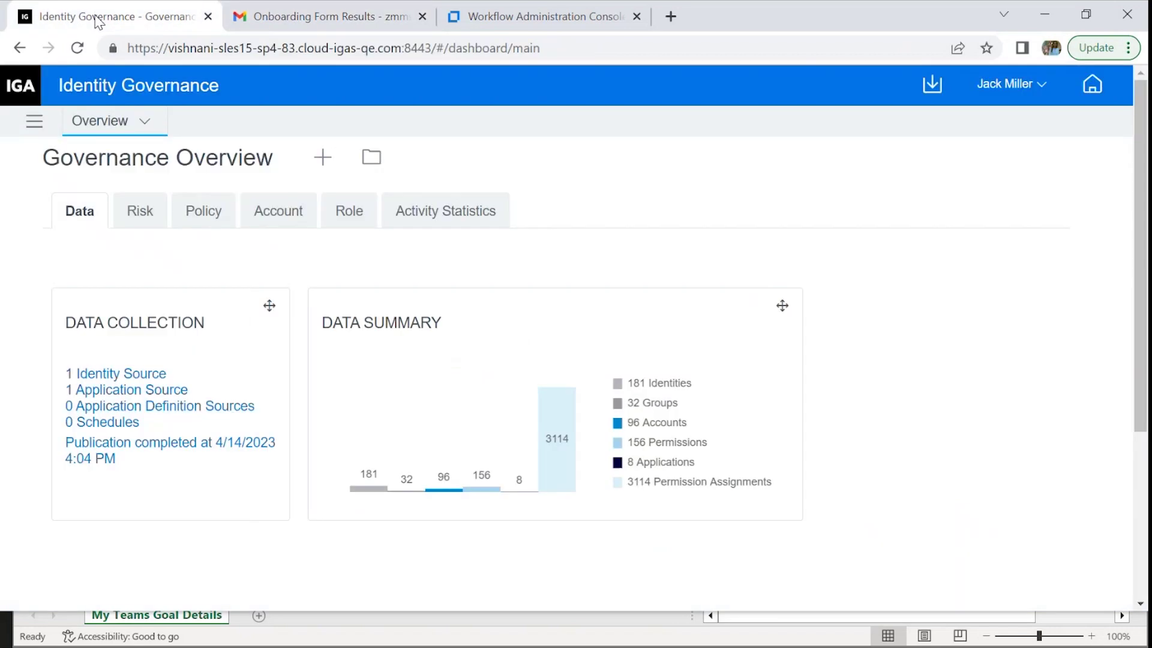
Find the OpsSecCheck Workflow entry under Data Administration > Policies and Controls, then return to the Workflow Administration Console.
click(36, 123)
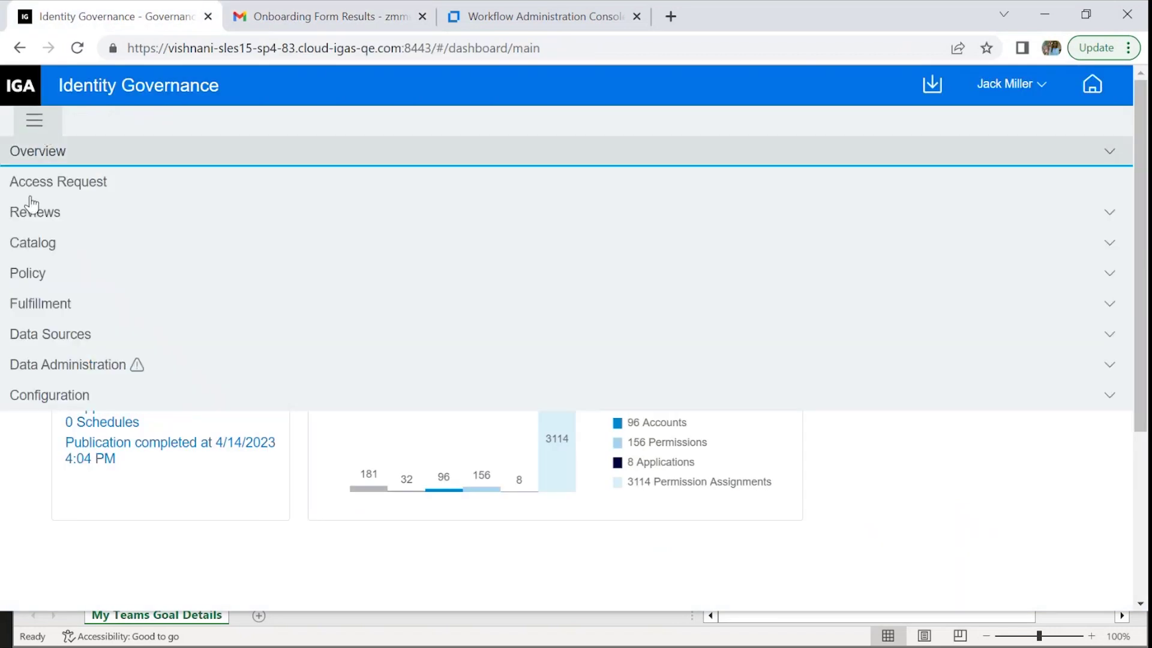
click(57, 366)
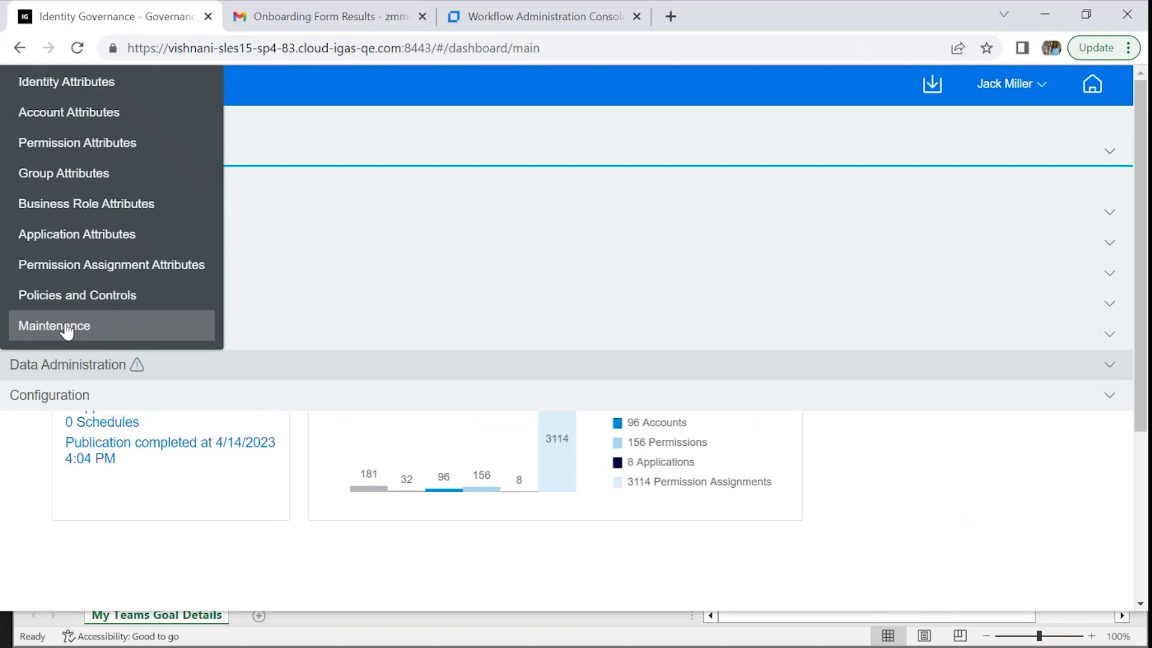
click(58, 302)
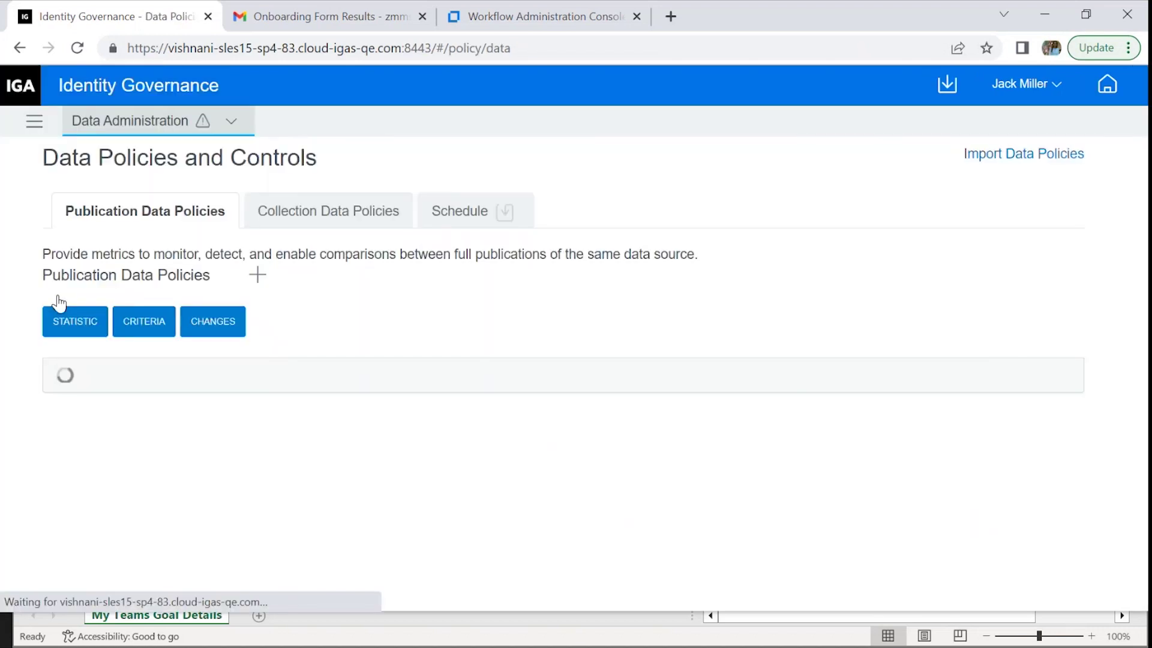
drag(475, 607, 742, 639)
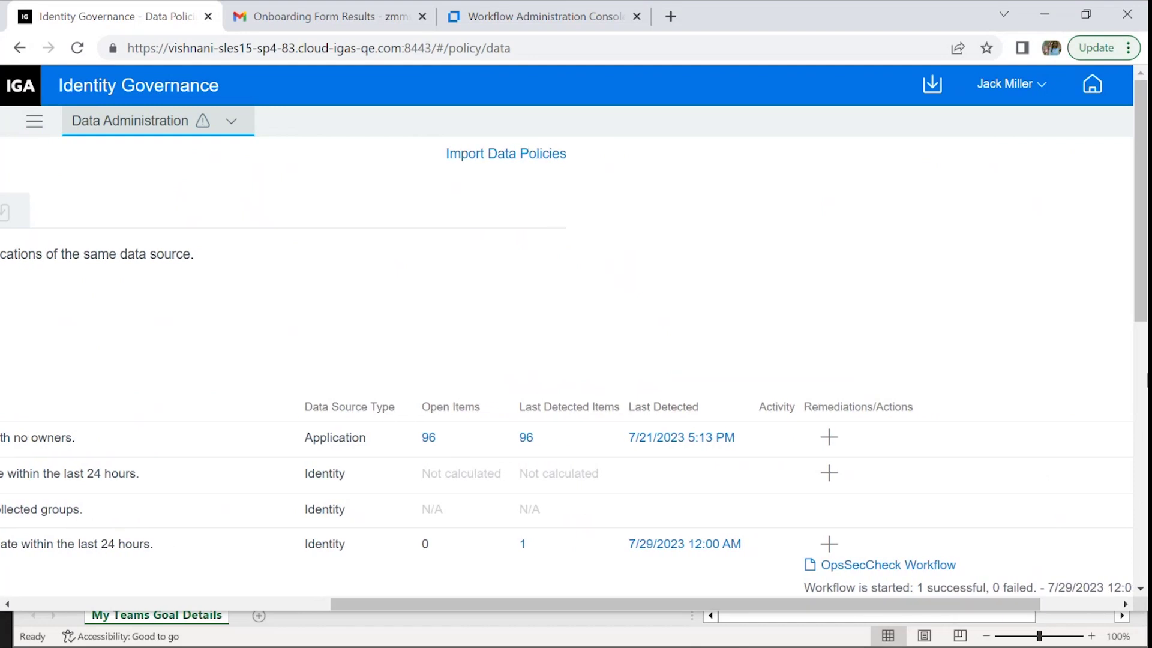
drag(1142, 310, 1141, 337)
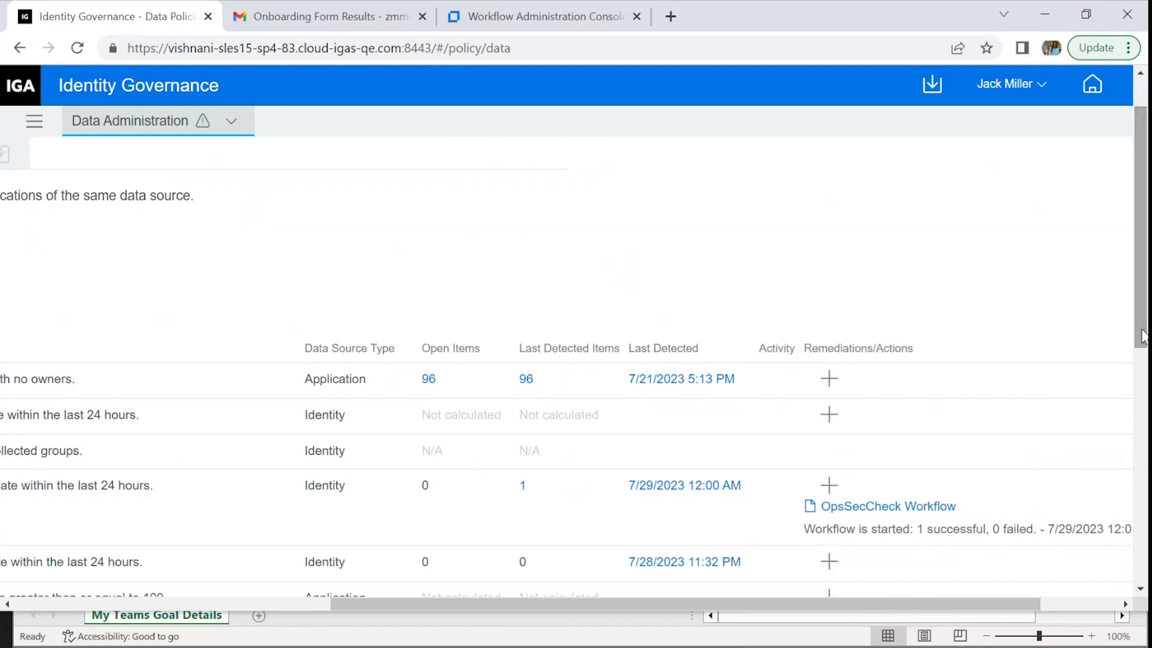
key(ctrl+Tab)
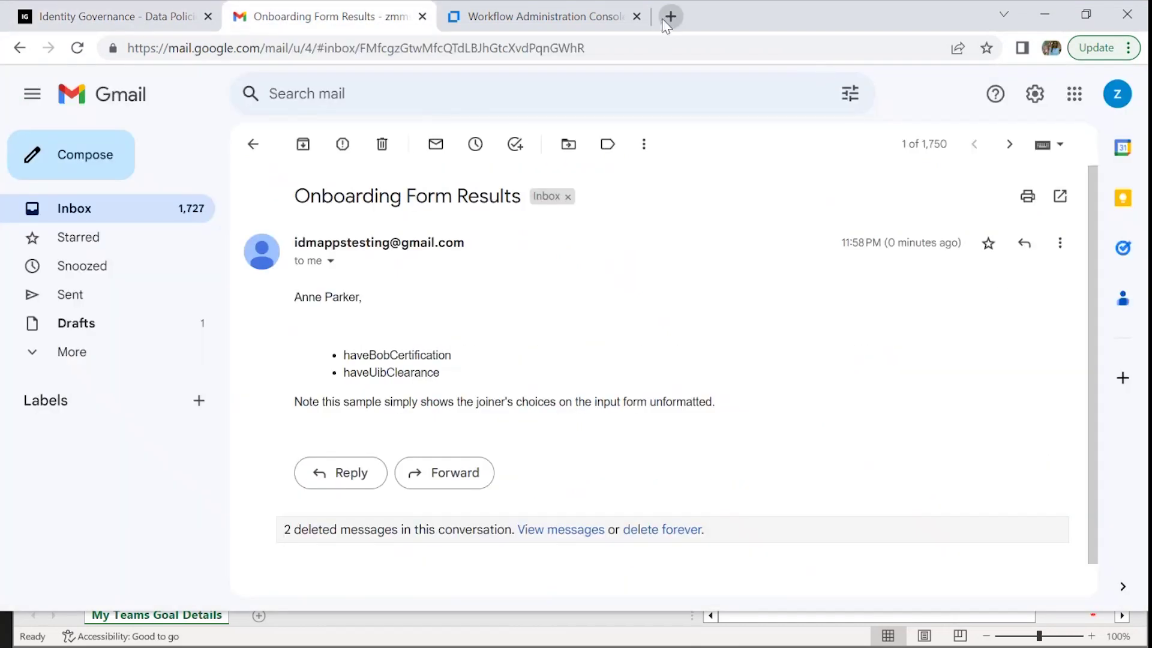
click(531, 1)
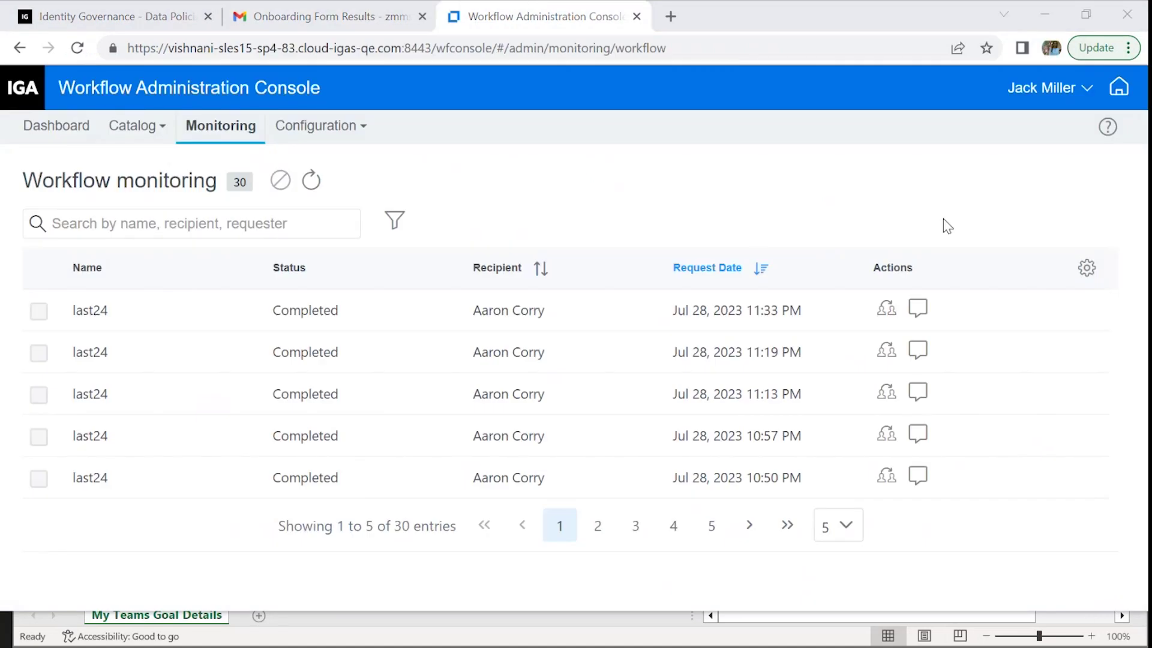
Reload workflow monitoring and review the newest last24 run's comments: Status 200 OK, department OpSec, survey approved.
click(917, 324)
key(F5)
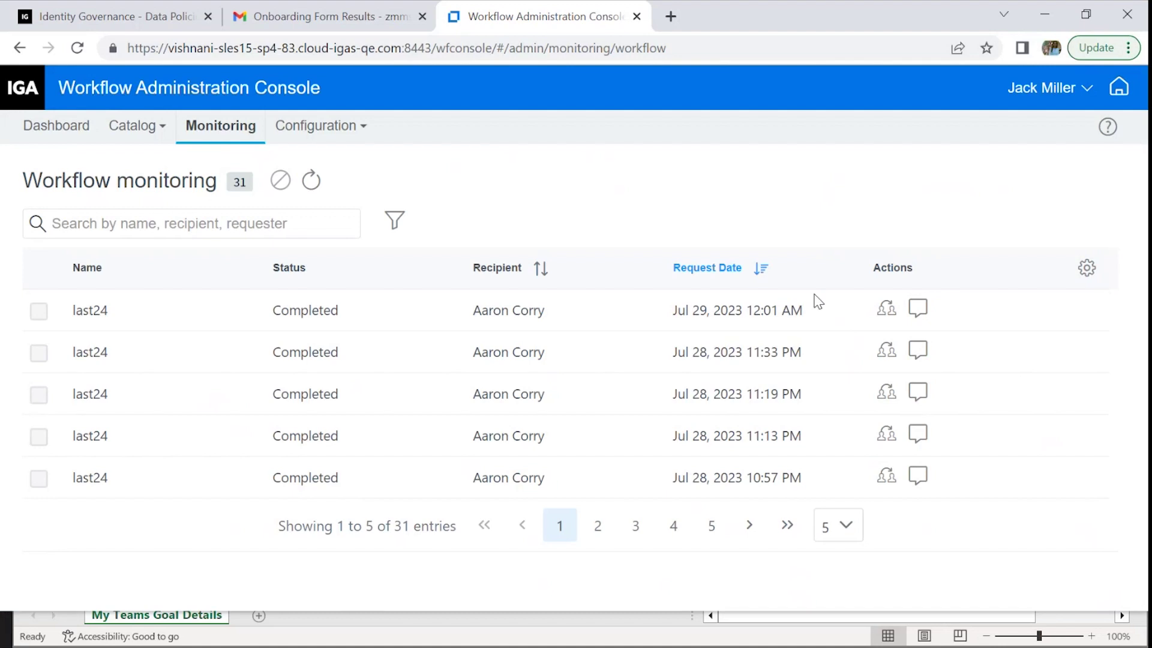
click(918, 308)
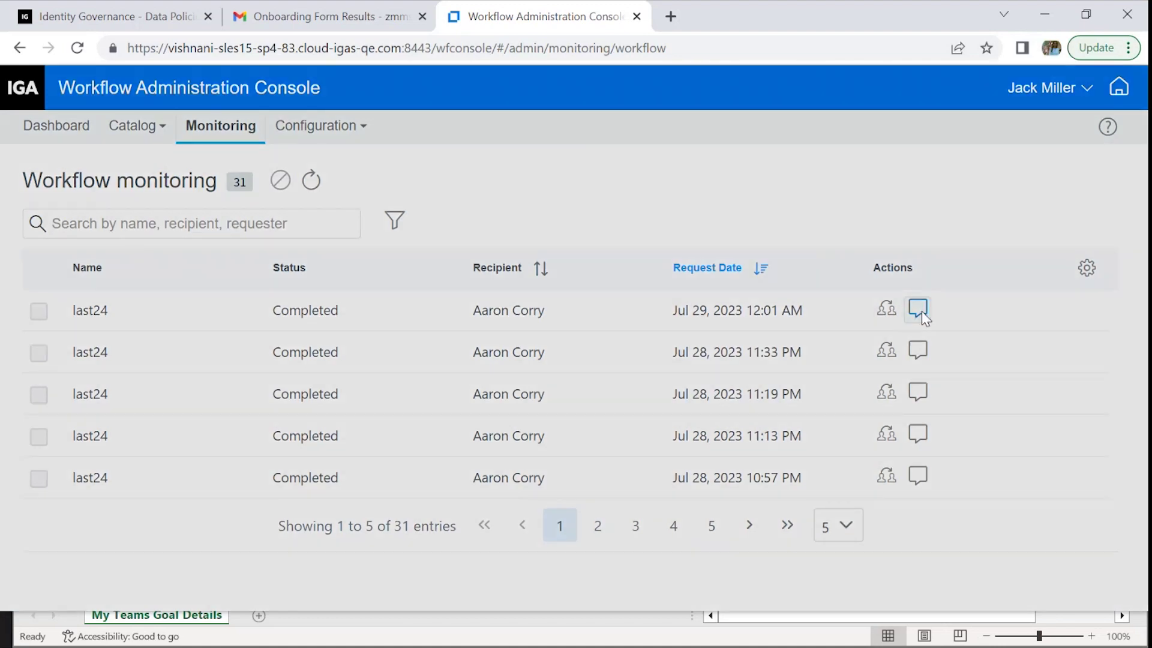
scroll(912, 330, down, 2)
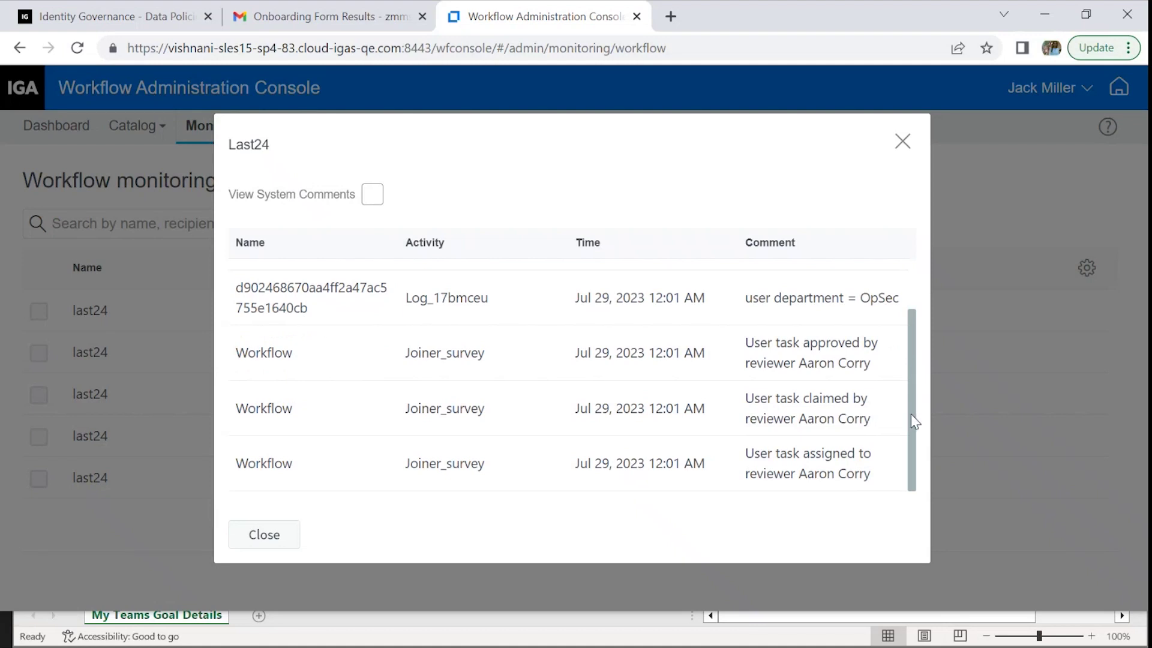
drag(911, 414, 912, 367)
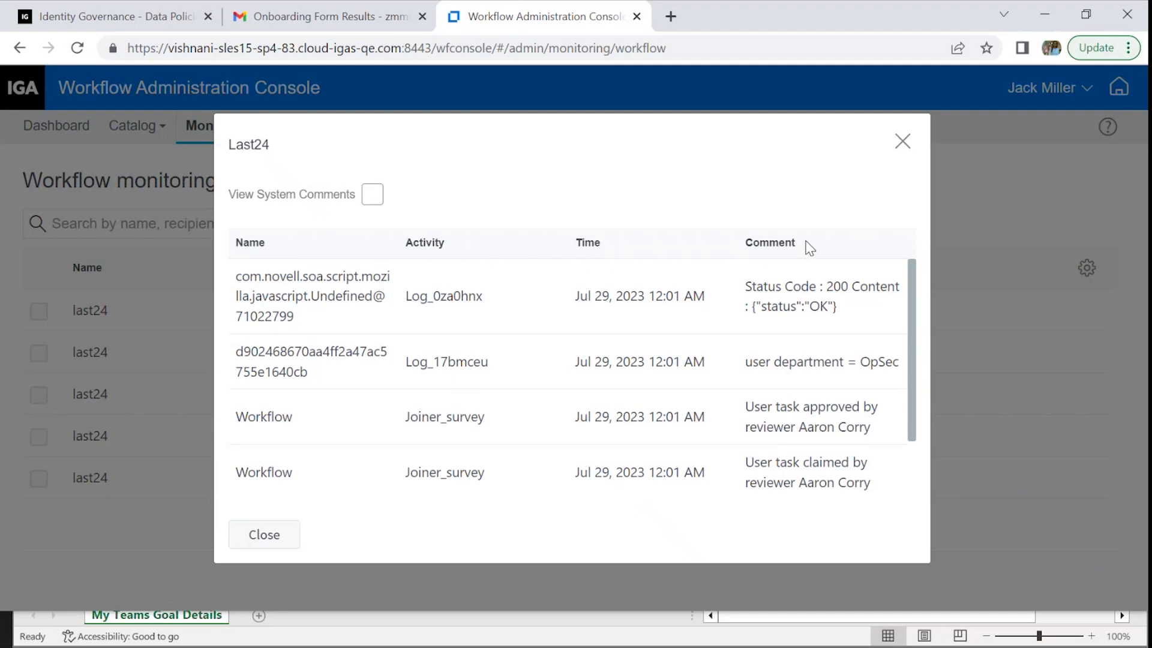
click(902, 148)
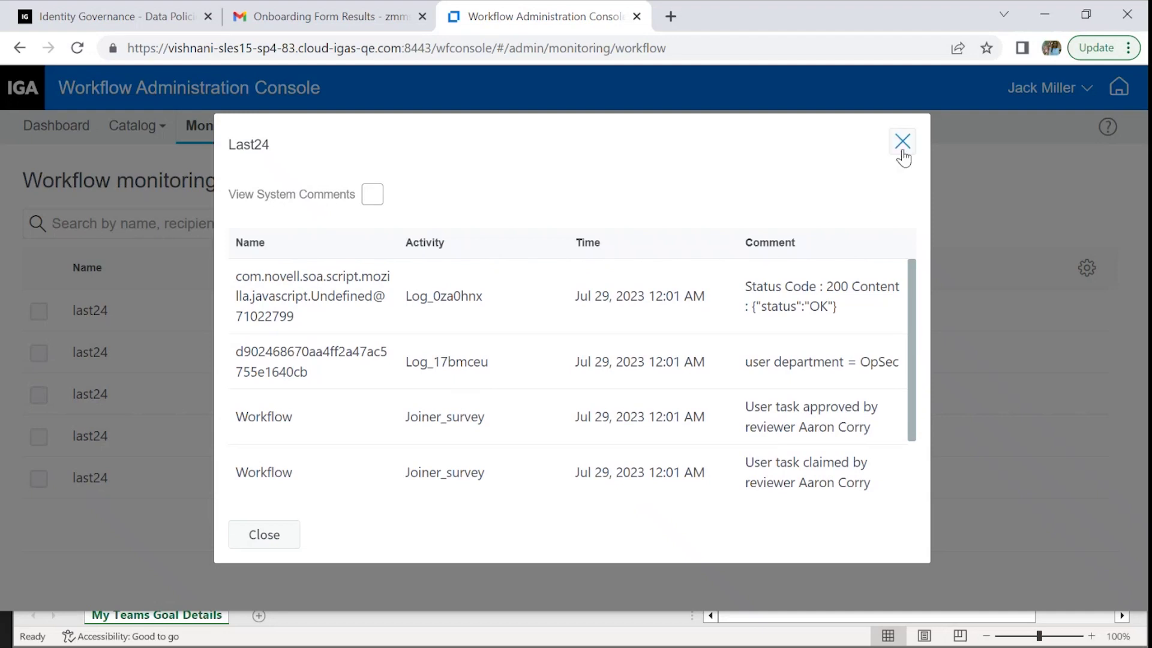